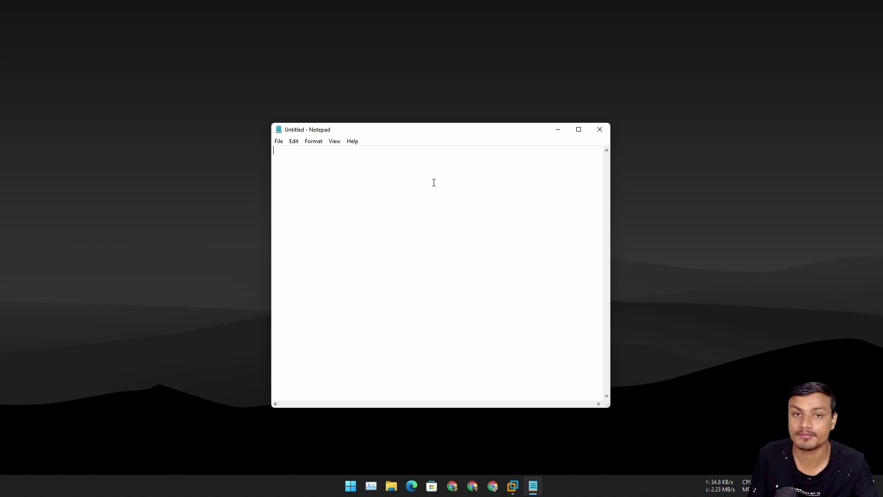
Dictate a passage into the blank Notepad document with Windows voice typing and close Notepad
key("super+h")
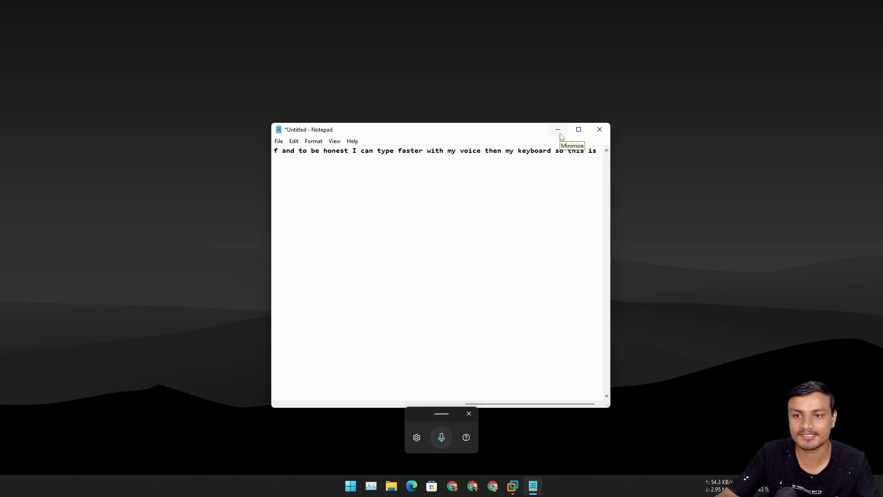
left_click(599, 129)
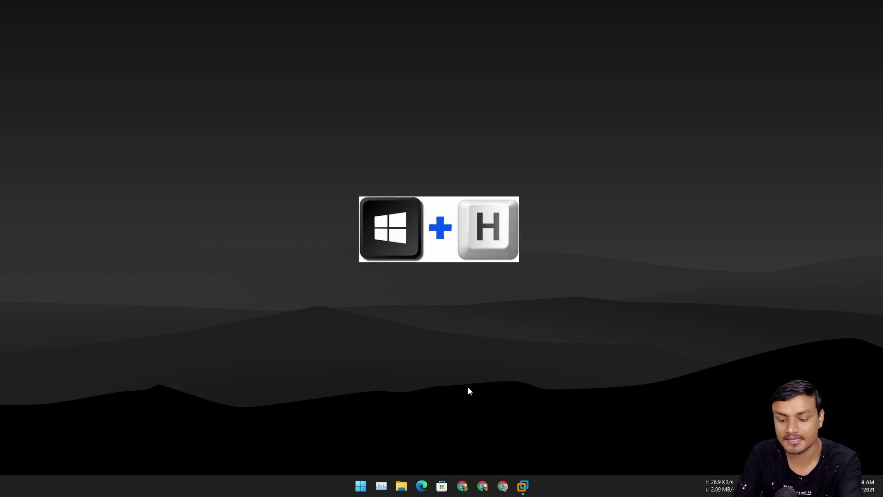
Bring up the voice typing bar on the desktop, look over its settings and close it
key("super+h")
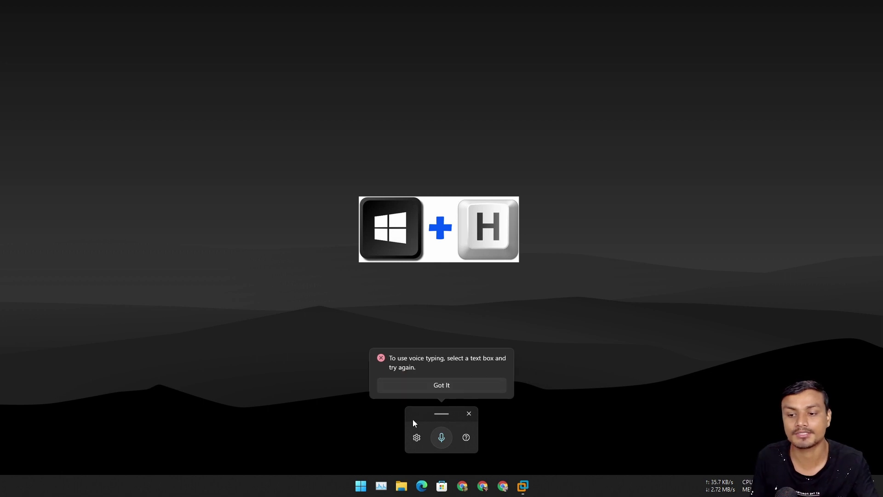
left_click(417, 437)
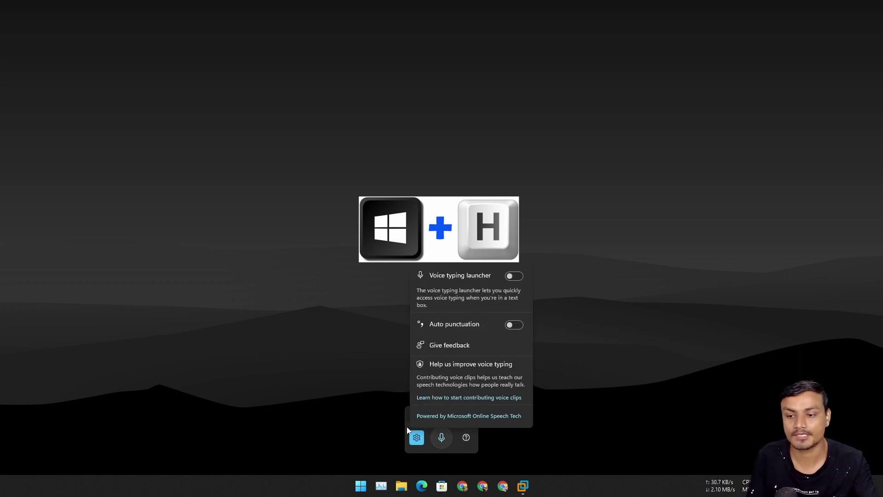
left_click(417, 437)
left_click_drag(444, 417, 445, 396)
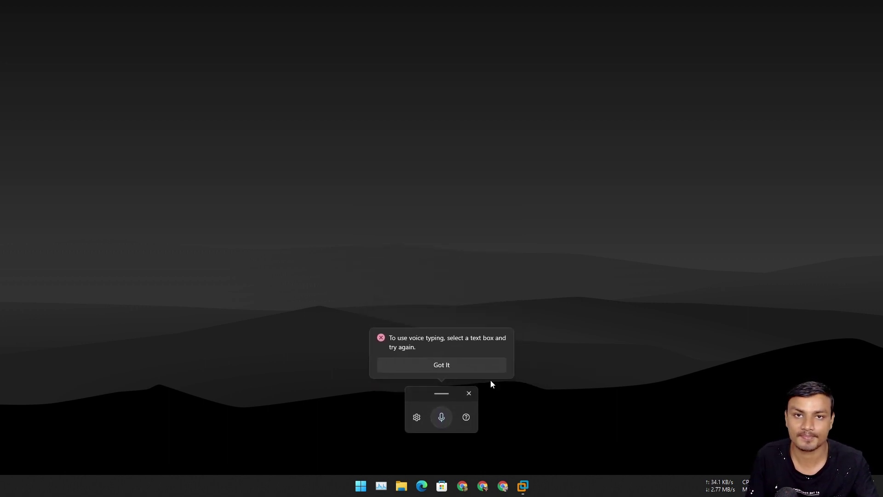
left_click(469, 394)
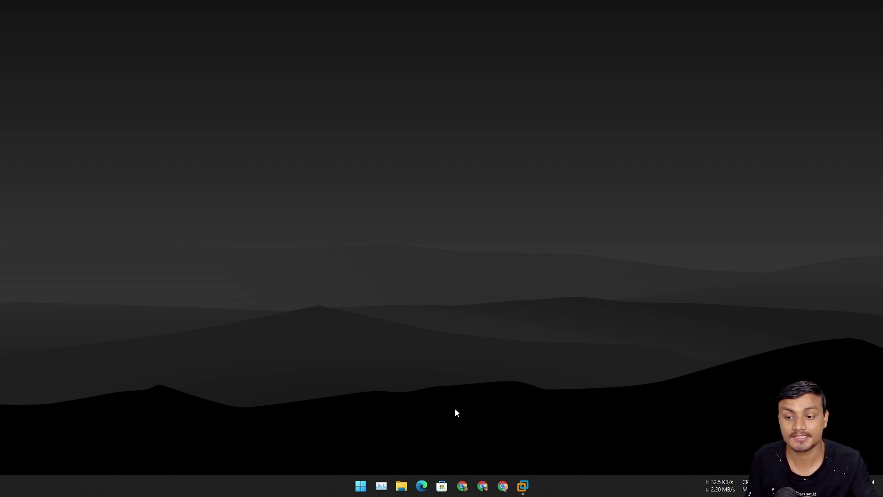
key("super+h")
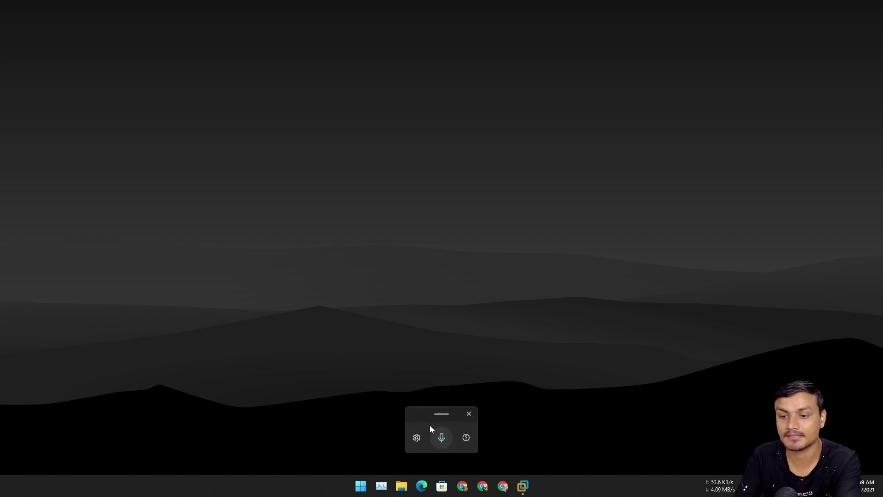
left_click(469, 414)
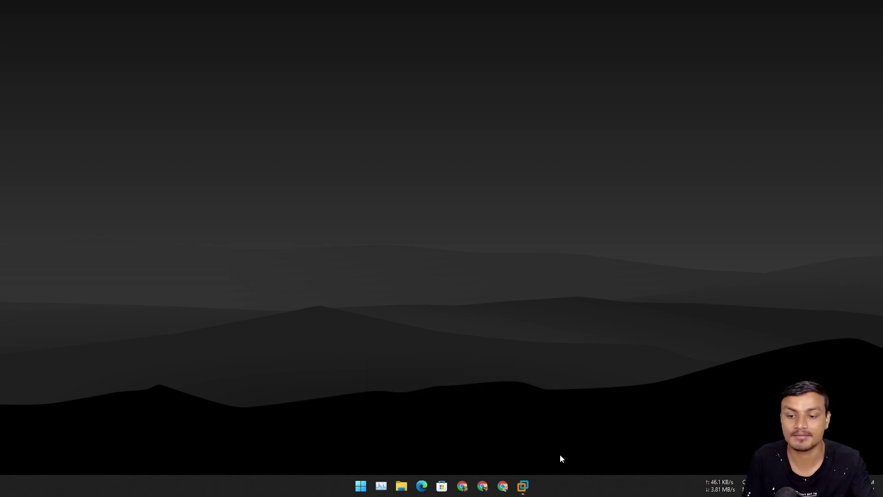
Turn on the Touch keyboard corner icon in the taskbar settings and minimize the Settings window
right_click(582, 478)
left_click(597, 466)
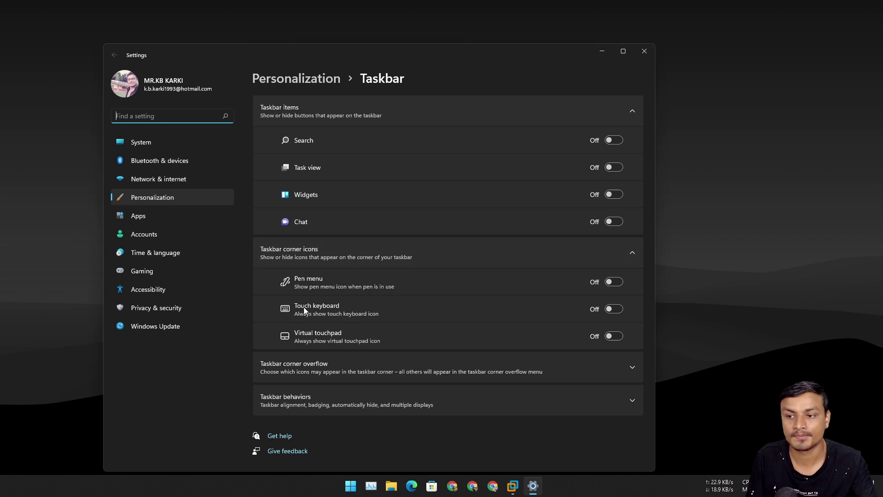
left_click(610, 309)
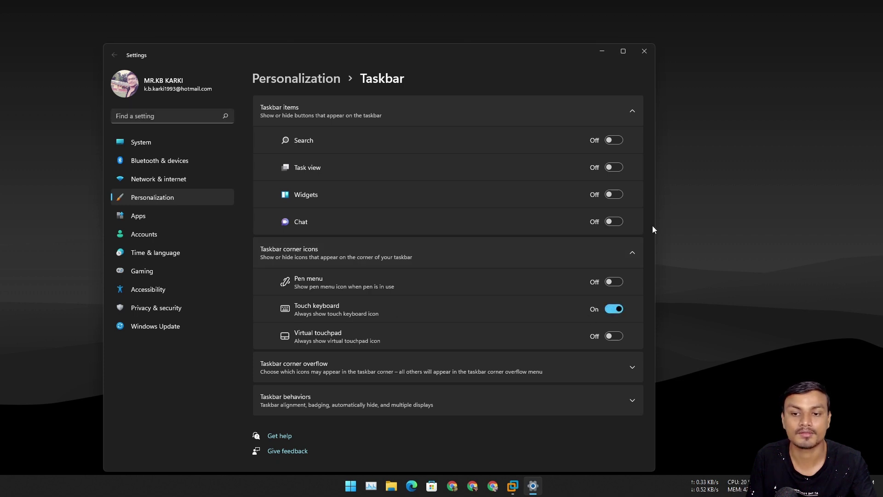
left_click(600, 52)
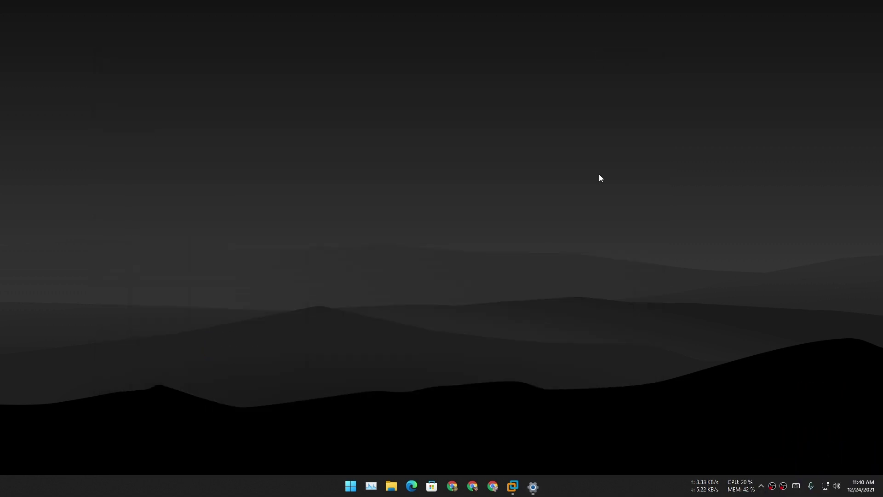
Open the touch keyboard and switch it to its voice typing view, dismissing the tips
left_click(798, 491)
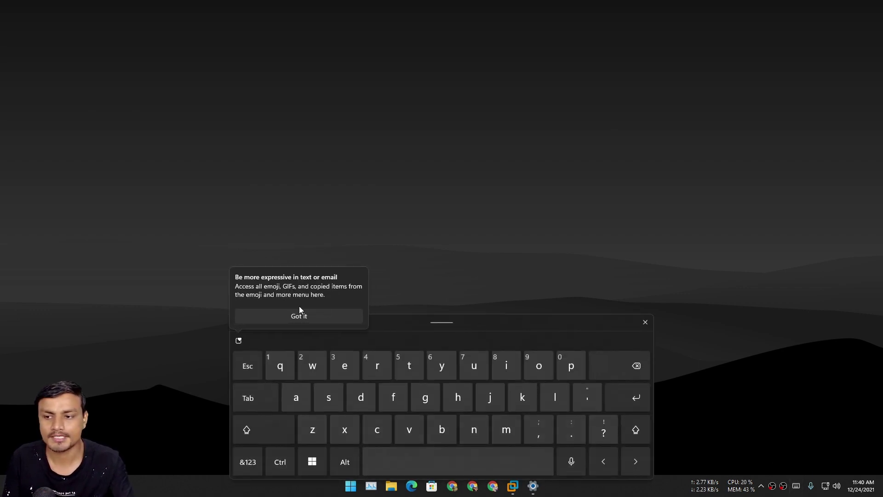
left_click(296, 315)
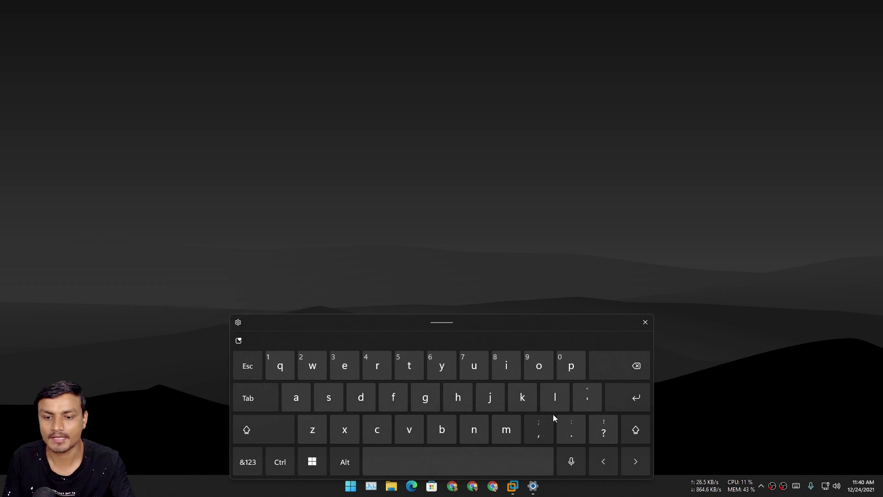
left_click(565, 462)
left_click(453, 365)
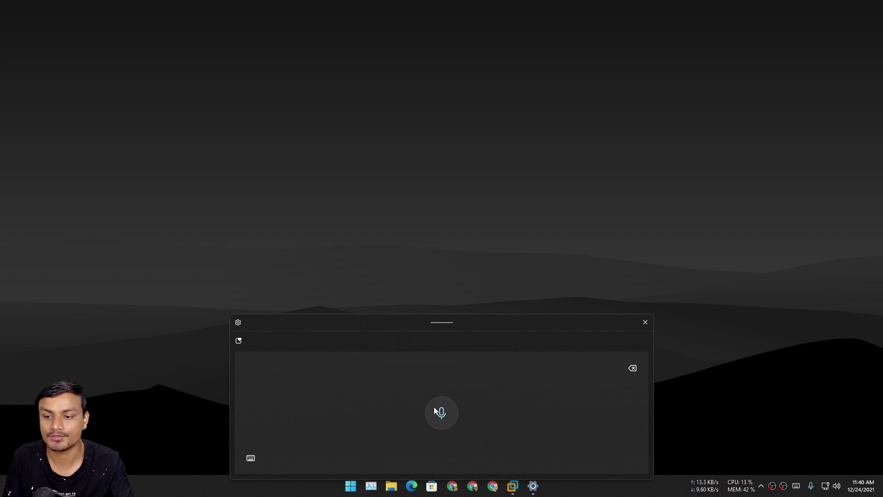
Open Notepad and dictate a short spoken passage into it using the touch keyboard's microphone
left_click(350, 486)
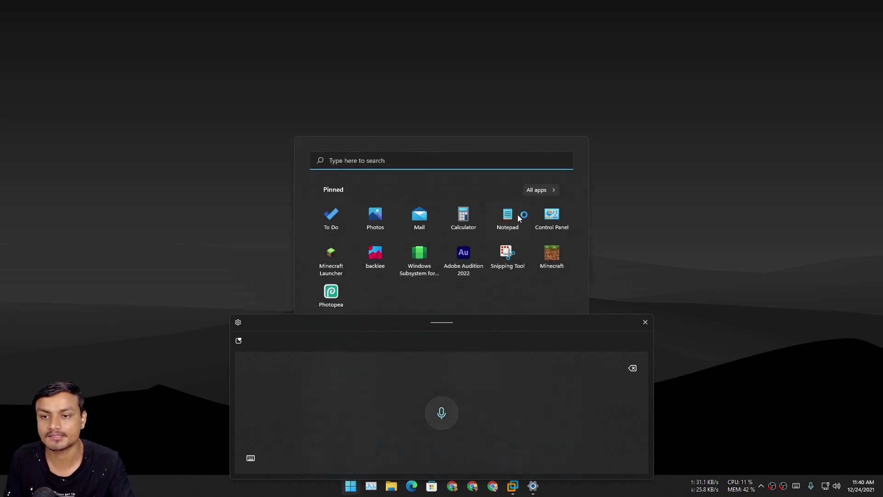
left_click(508, 215)
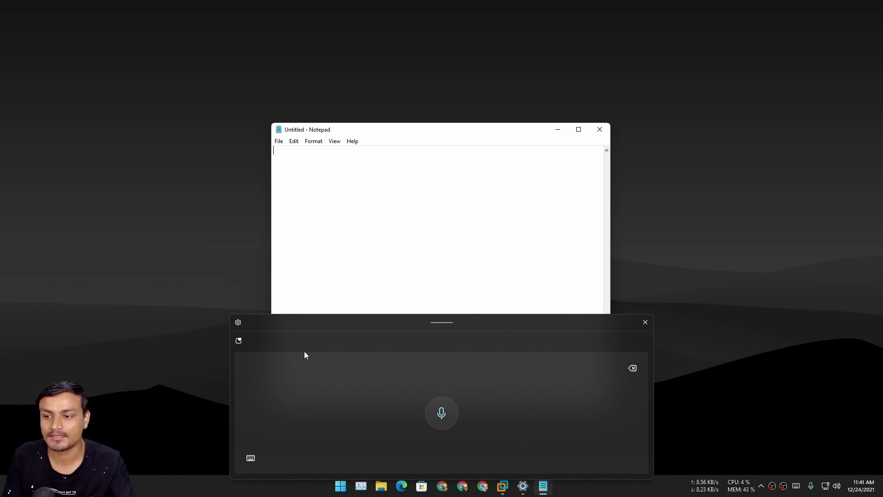
left_click(445, 414)
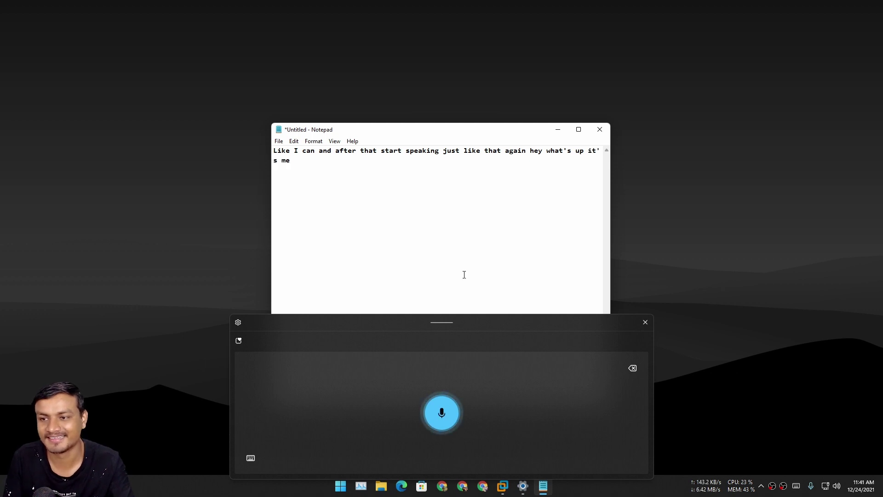
left_click(446, 406)
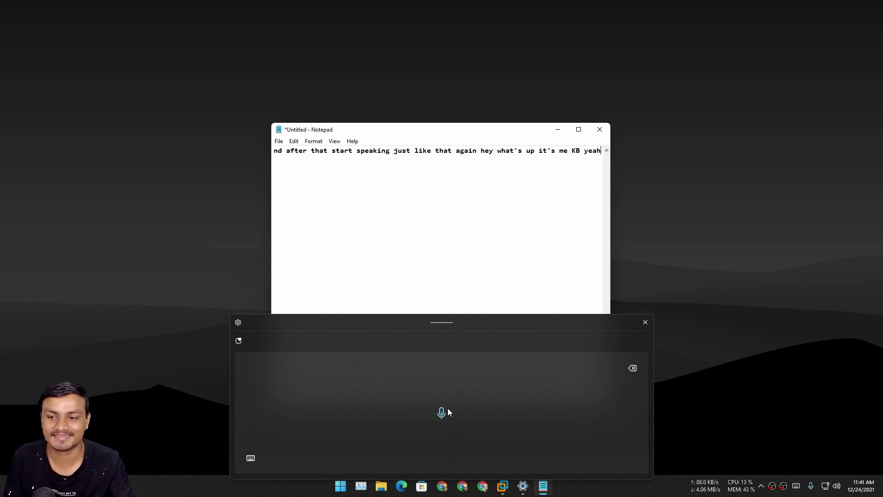
Close the touch keyboard and delete all the dictated text from the Notepad document
left_click(645, 323)
left_click(464, 246)
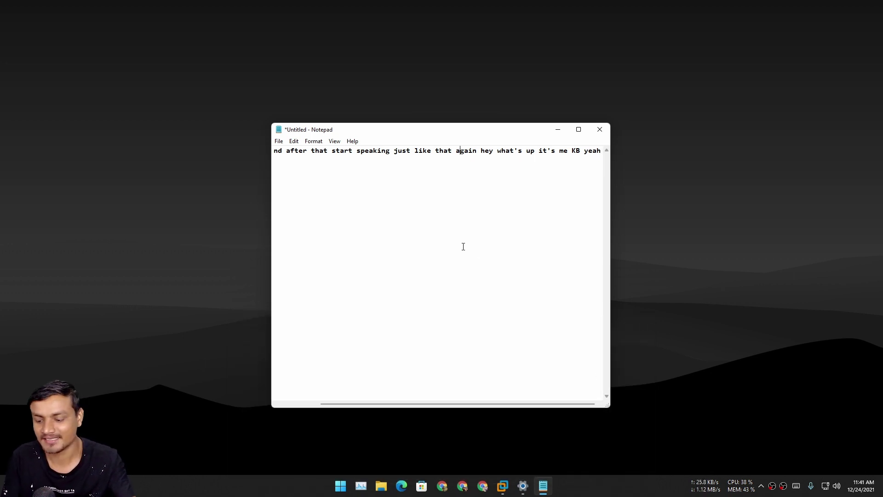
key("ctrl+a")
key("BackSpace")
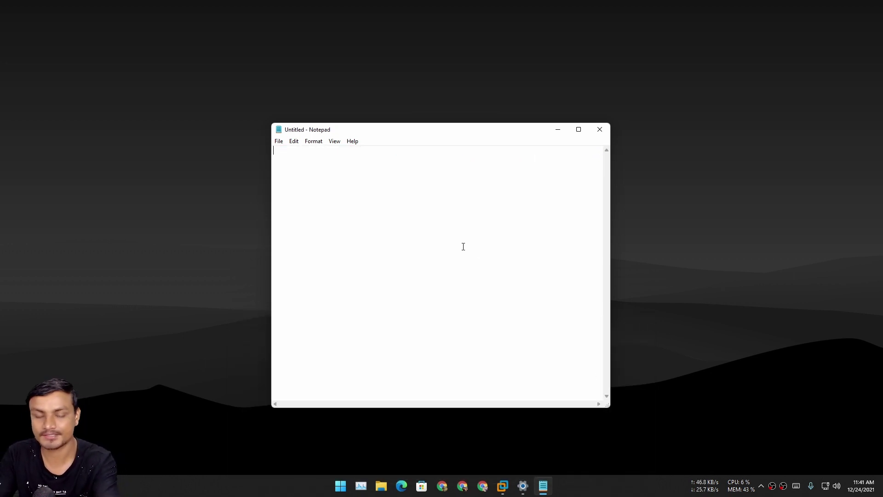
Launch voice typing in the empty Notepad document and dictate a passage ending "'cause i'm slow with my keyboard"
key("super")
key("super")
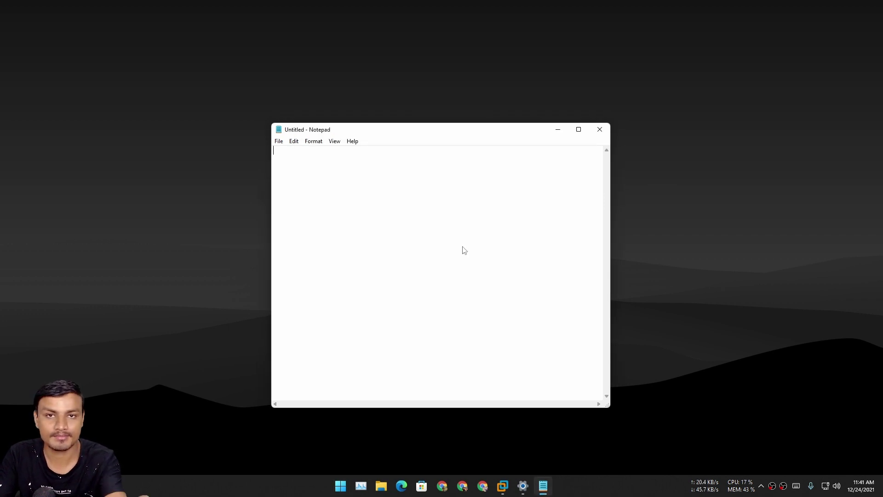
key("super+h")
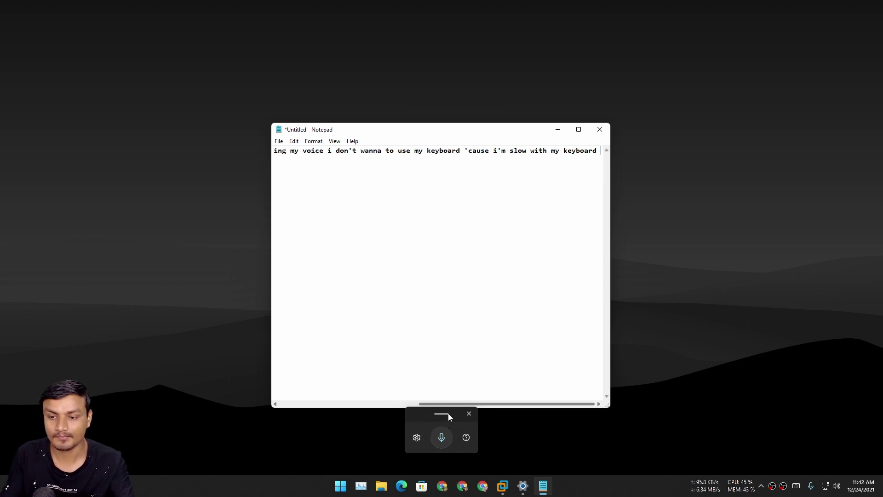
Turn on Auto punctuation in the voice typing settings and clear the dictated text from Notepad
left_click(416, 438)
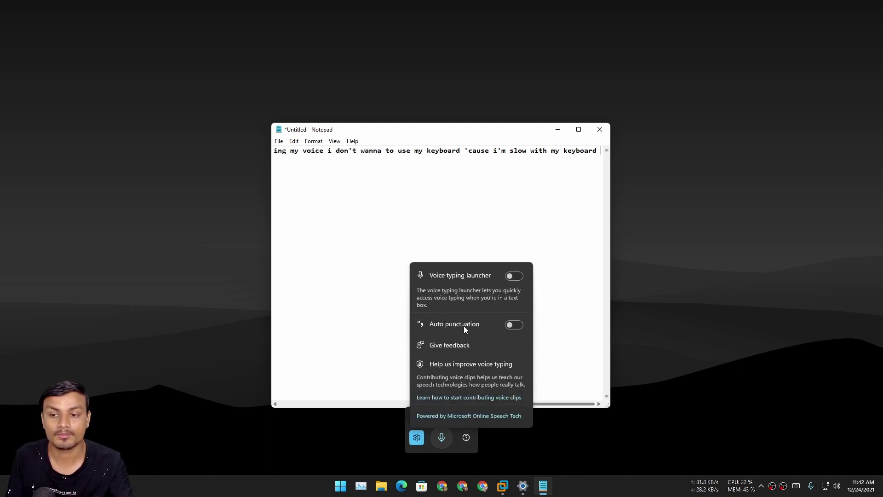
left_click(513, 324)
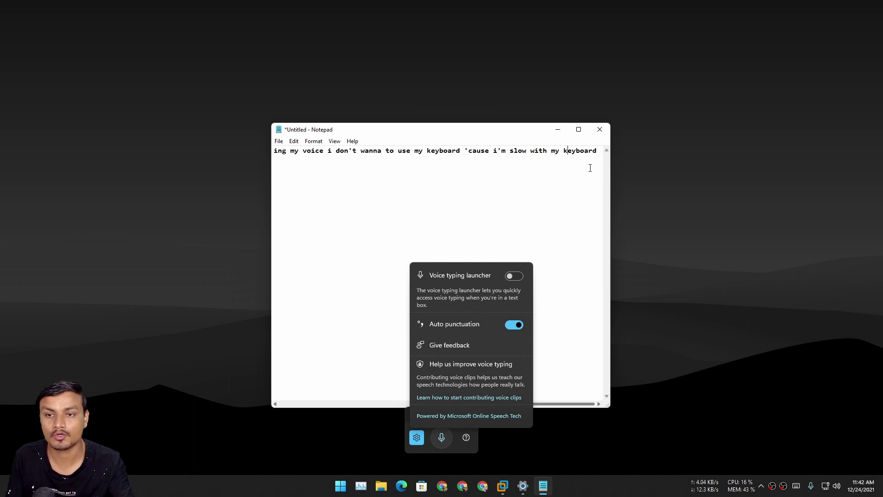
left_click(598, 152)
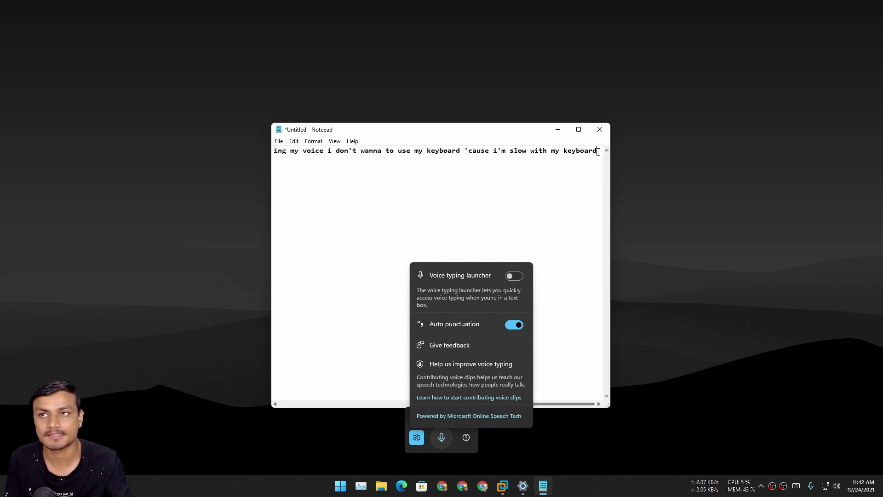
key("ctrl+z")
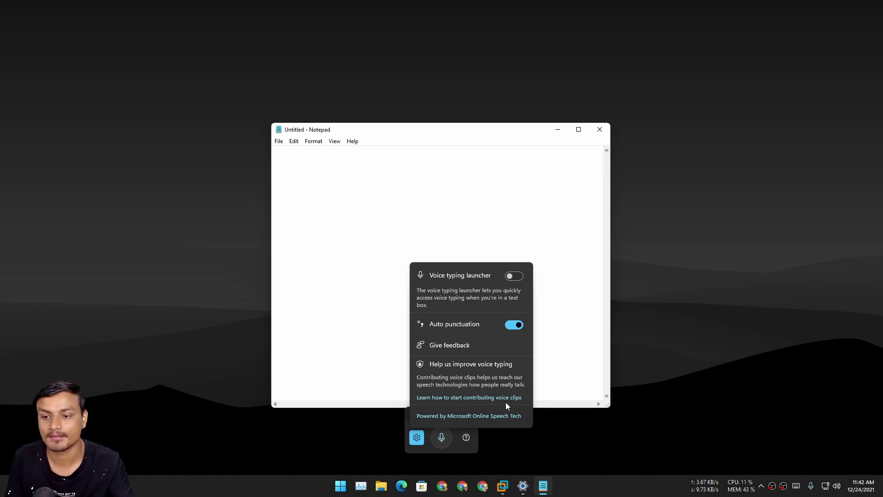
left_click(417, 438)
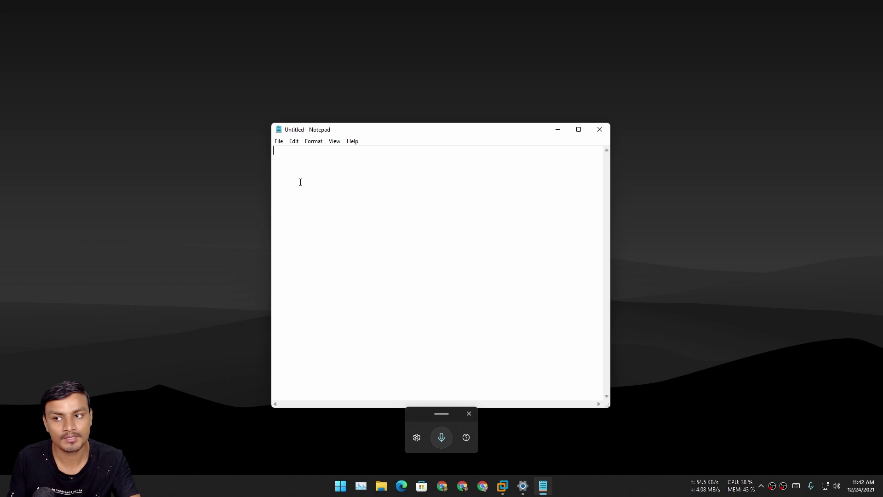
Dictate a short greeting beginning "Hey, what's up?" with automatic punctuation and close Notepad
left_click(442, 437)
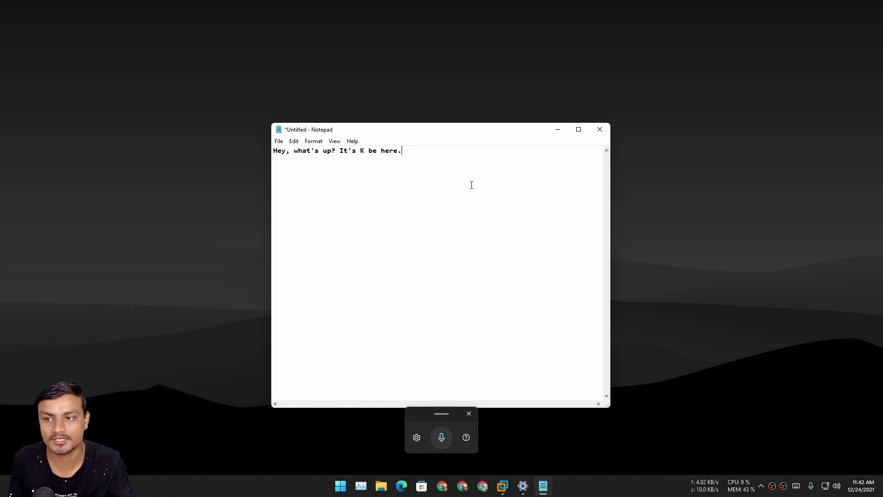
left_click(600, 131)
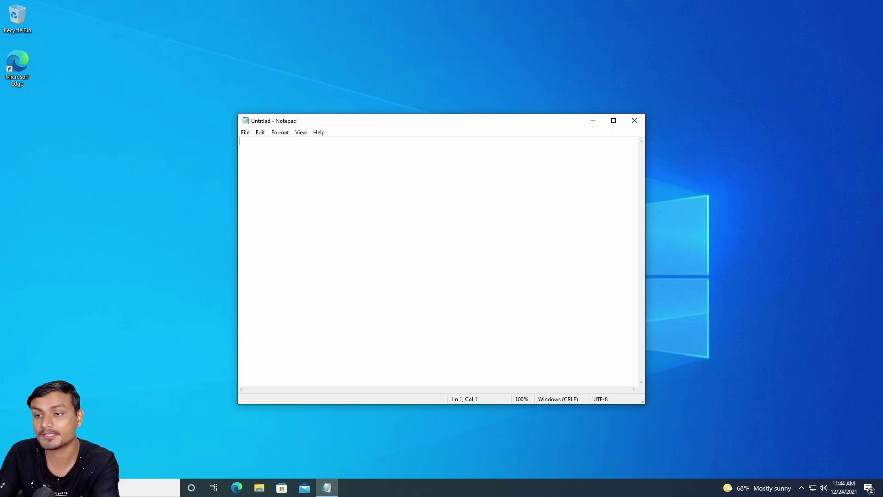
On the Windows 10 desktop, start dictation in Notepad, follow its link to the speech privacy settings and turn on Online speech recognition
key("super+h")
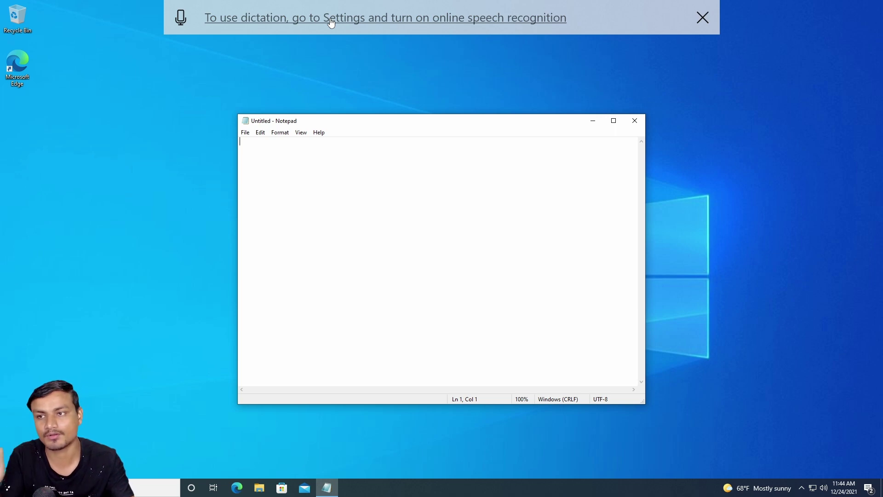
left_click(290, 20)
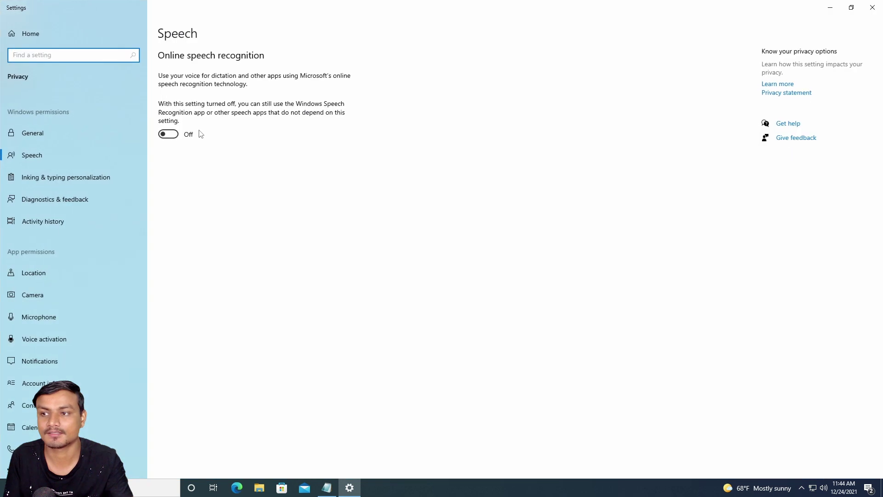
left_click(168, 134)
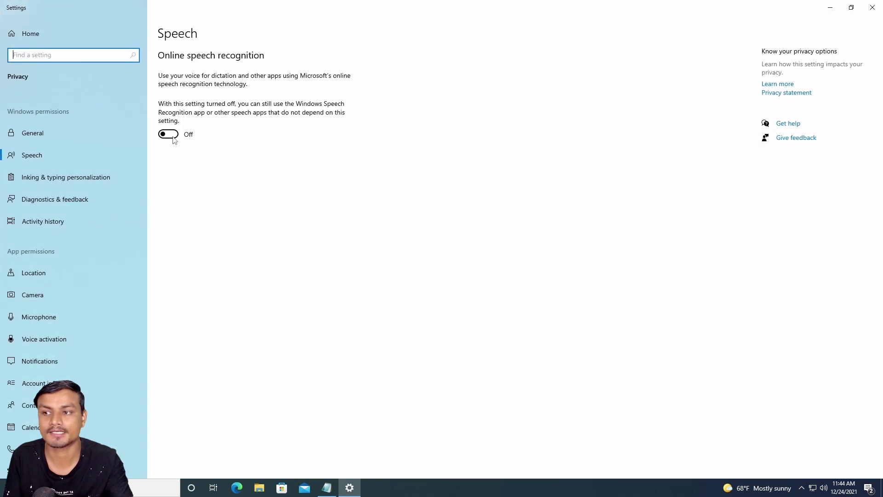
scroll(511, 221, "down", 1)
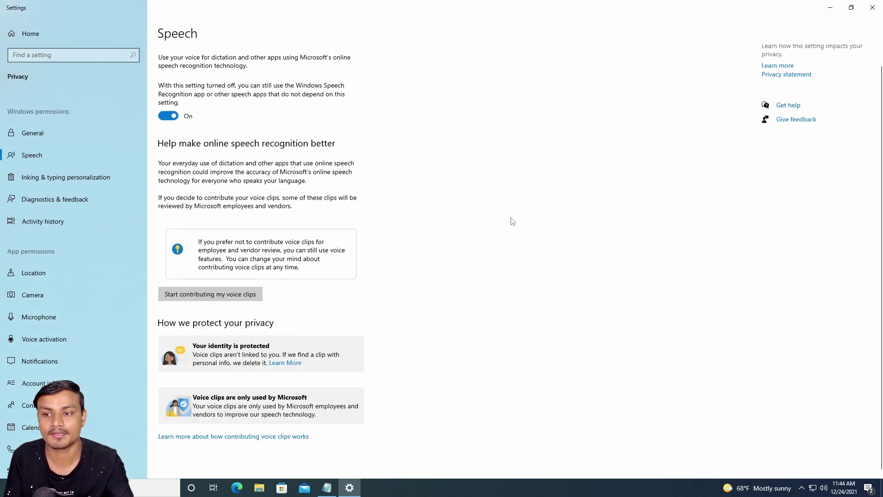
scroll(476, 265, "up", 1)
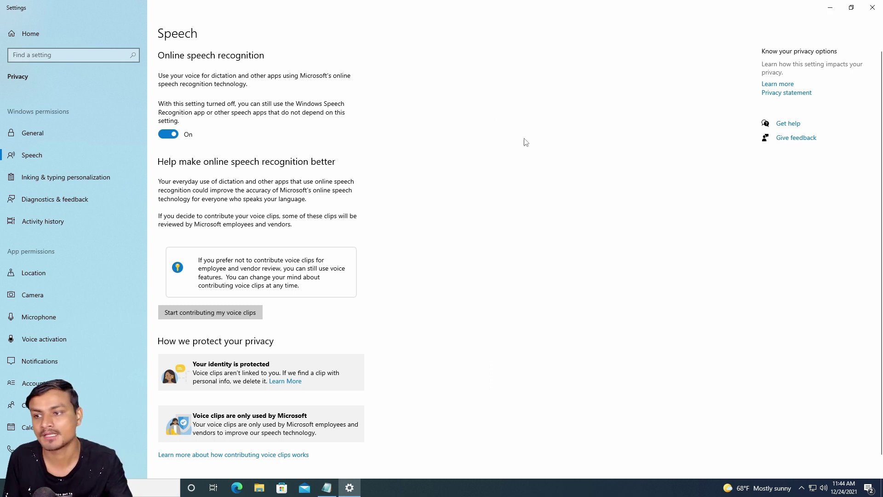
scroll(481, 160, "down", 2)
scroll(471, 266, "up", 2)
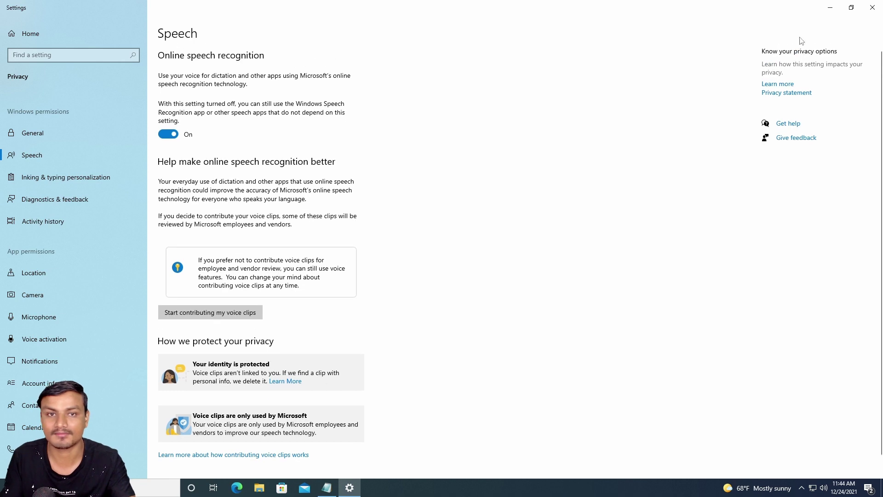
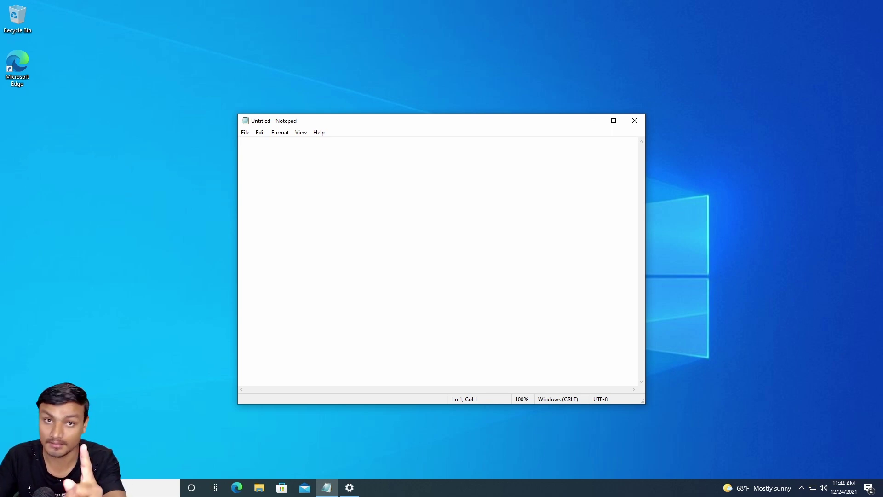
Dictate a passage ending "yeah as I speak it just writes" into the empty Notepad document, then close the dictation bar
key("super+h")
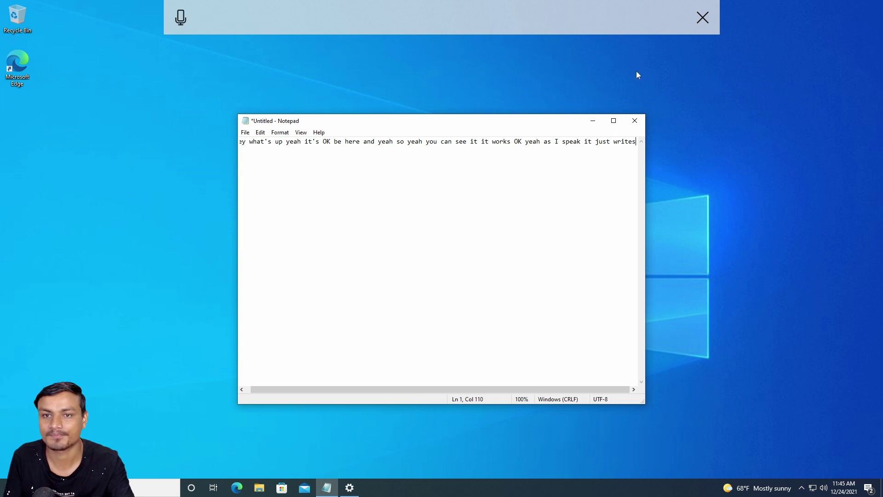
left_click(702, 18)
Clear all the dictated text from Notepad and close its window
left_click(562, 141)
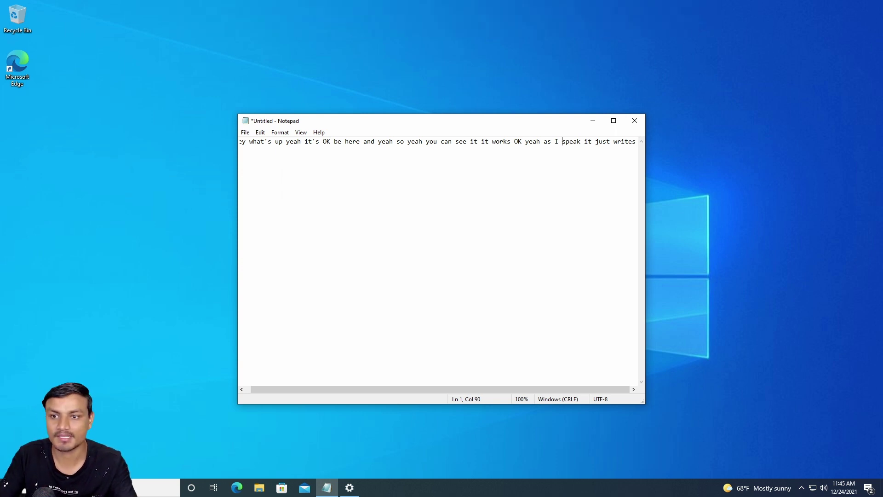
key("ctrl+a")
key("Delete")
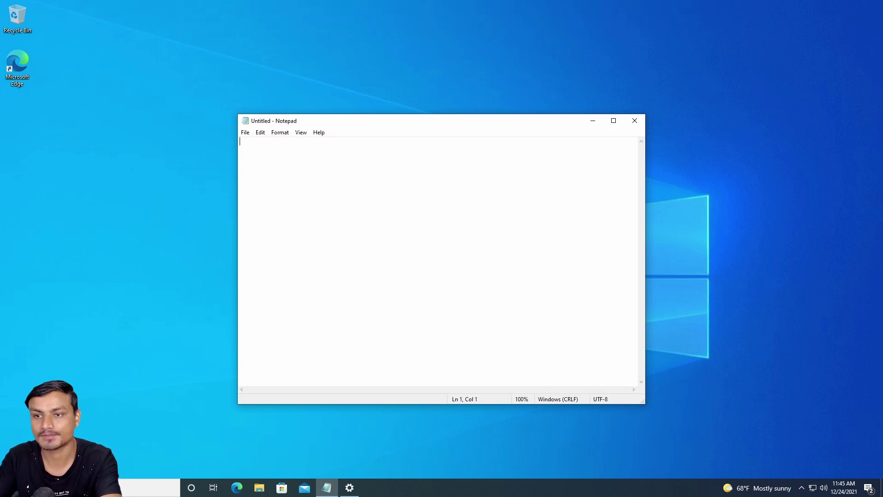
left_click(635, 121)
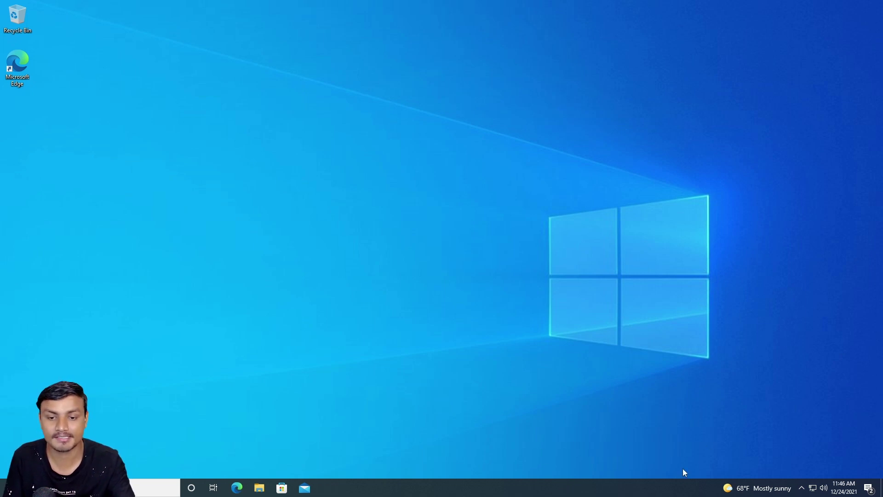
Show the touch keyboard button on the taskbar and try dictation from the touch keyboard on the desktop
right_click(697, 493)
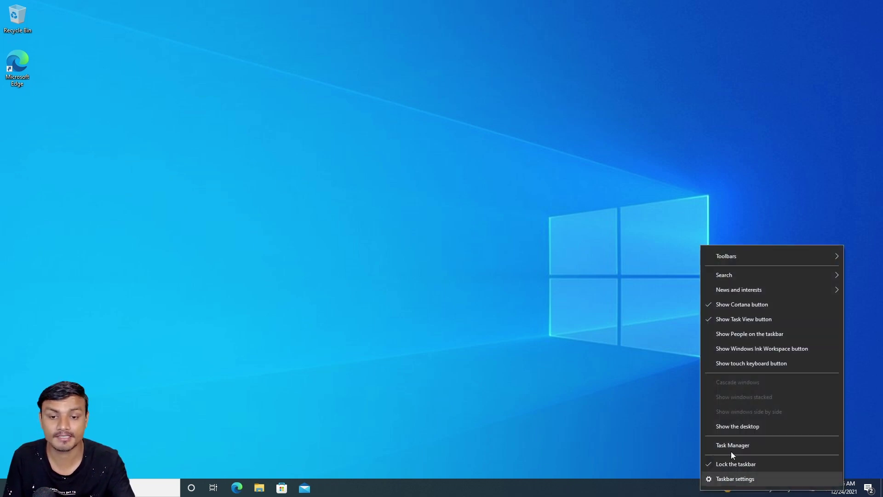
left_click(722, 364)
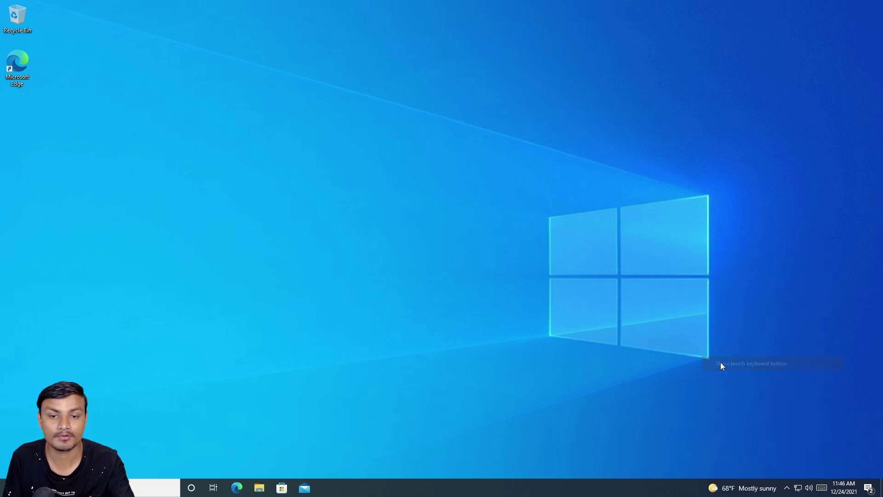
left_click(821, 488)
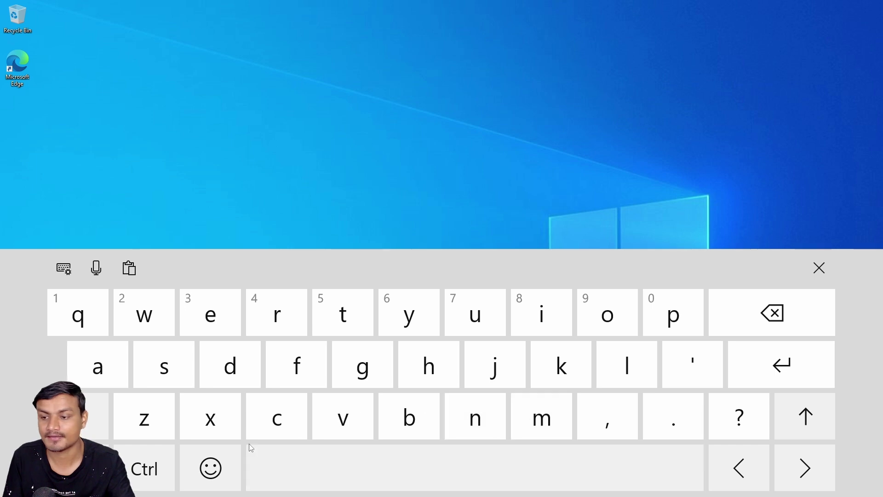
left_click(97, 268)
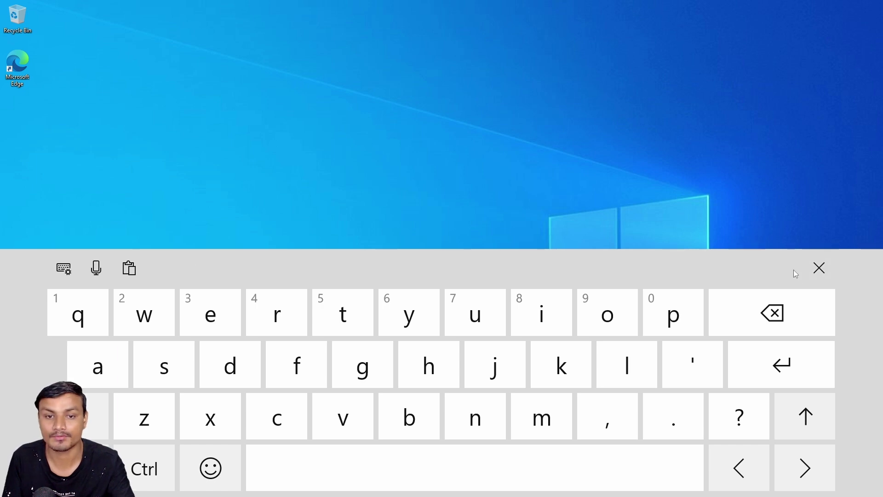
left_click(819, 268)
Open a new Notepad document and, with the touch keyboard open, dictate a greeting from "Hey what's up" to "hey look at that"
left_click(138, 486)
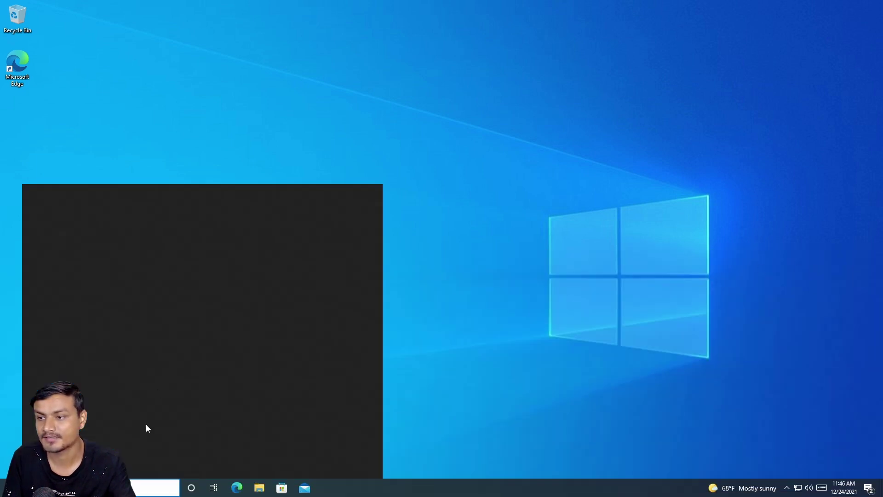
left_click(113, 310)
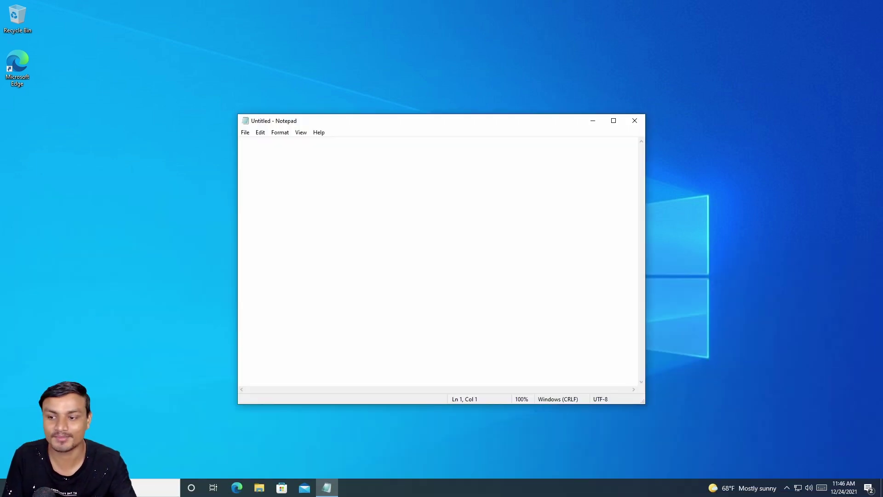
left_click(822, 488)
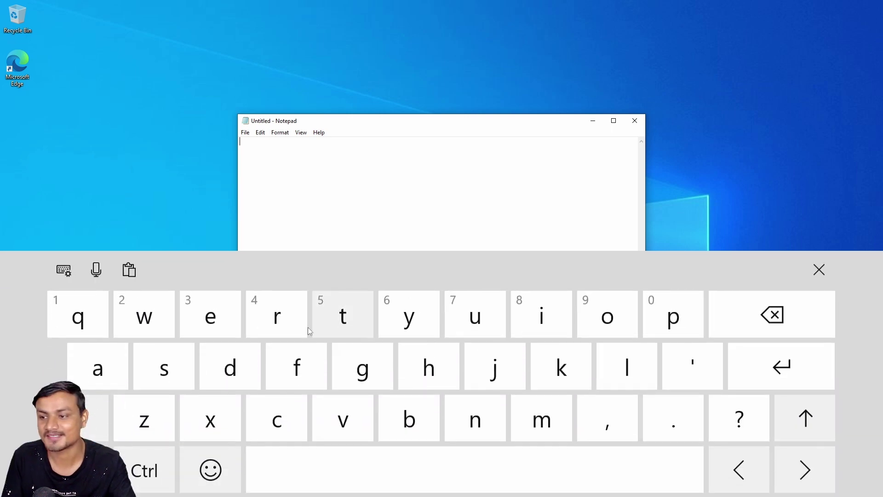
key("super+h")
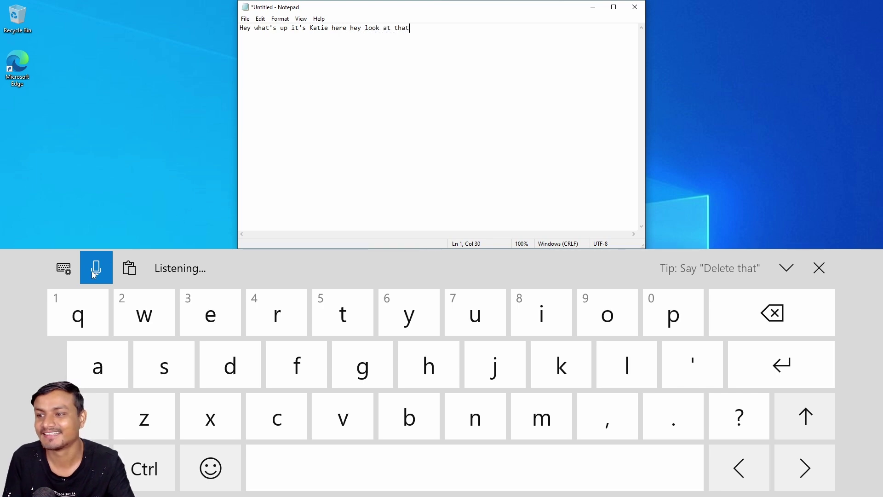
Close the touch keyboard and exit Notepad without saving the dictated greeting
left_click(635, 7)
left_click(819, 268)
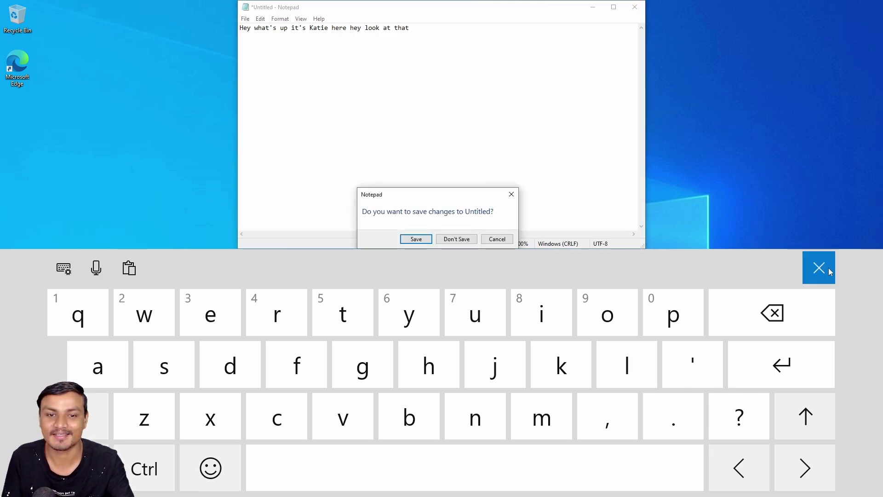
left_click(462, 243)
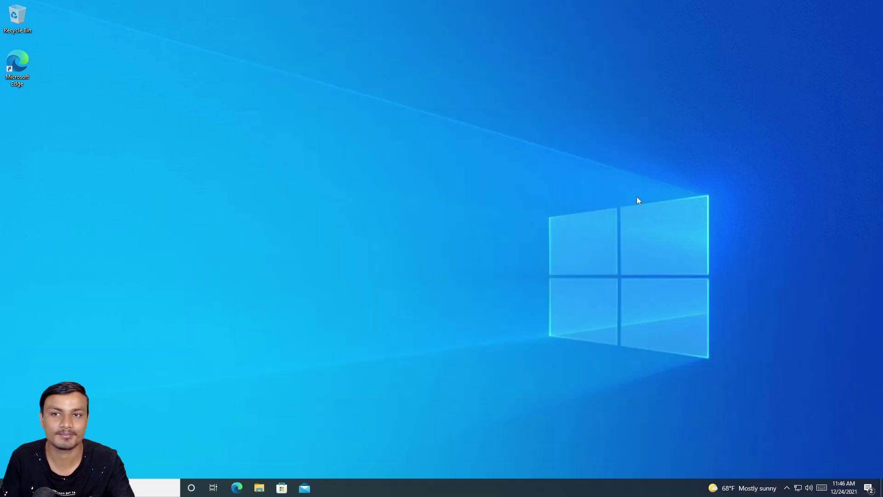